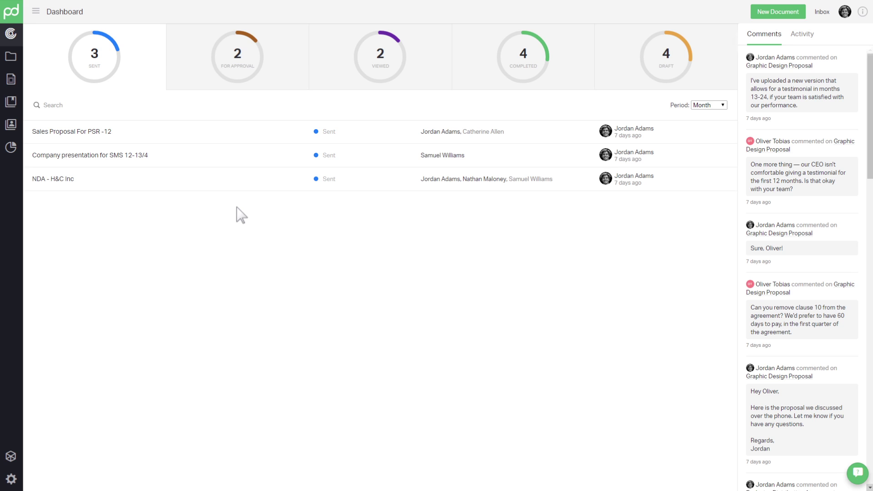
- Open the Sales Proposal Template from Templates and show its Draft-to-Paid workflow stages
click(10, 74)
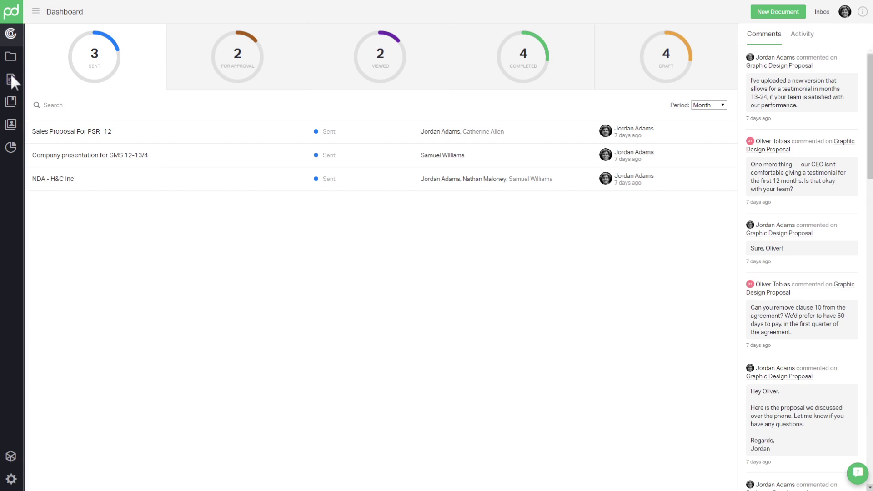
click(246, 79)
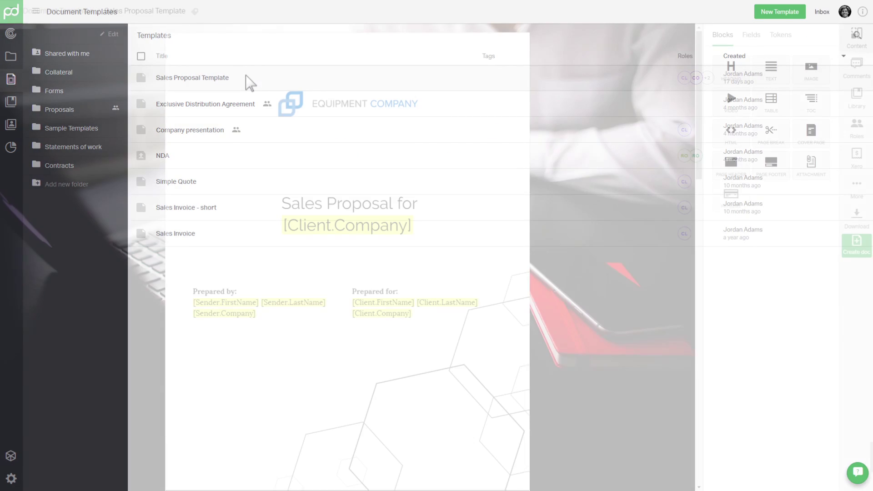
click(856, 188)
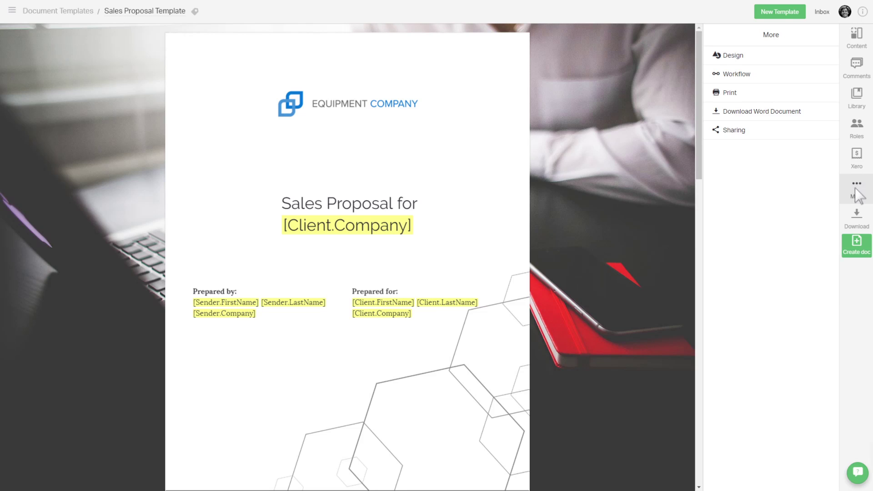
click(737, 74)
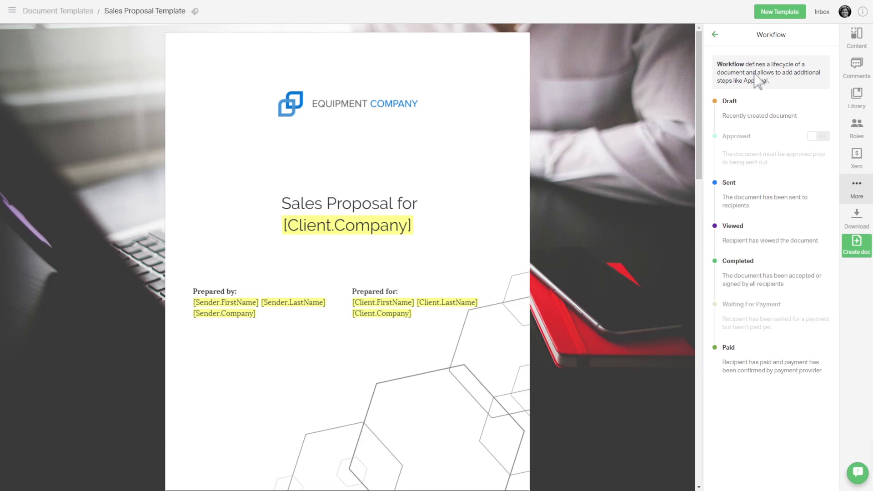
- Turn on the Approved stage and add two users under 'Must be approved by'
click(819, 136)
click(811, 189)
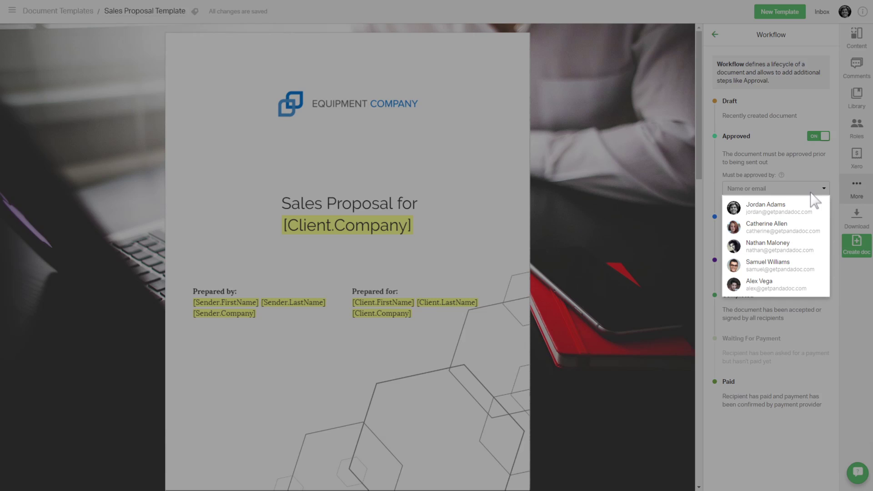
click(808, 228)
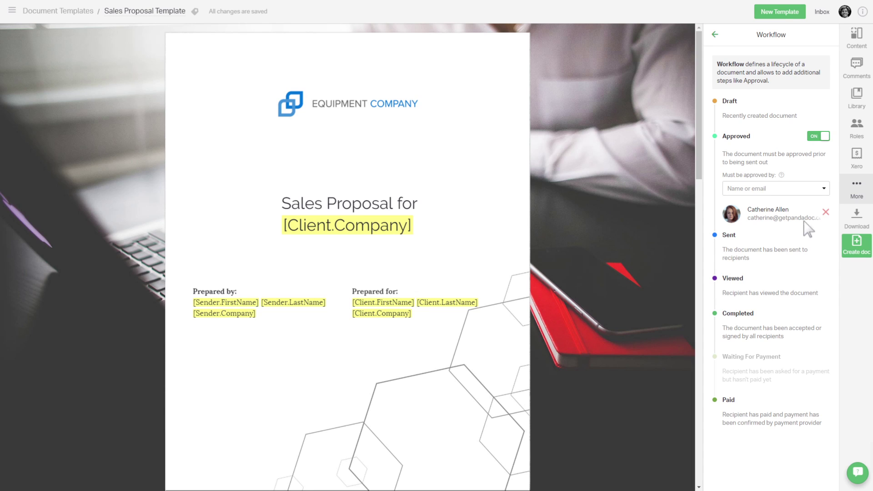
click(813, 189)
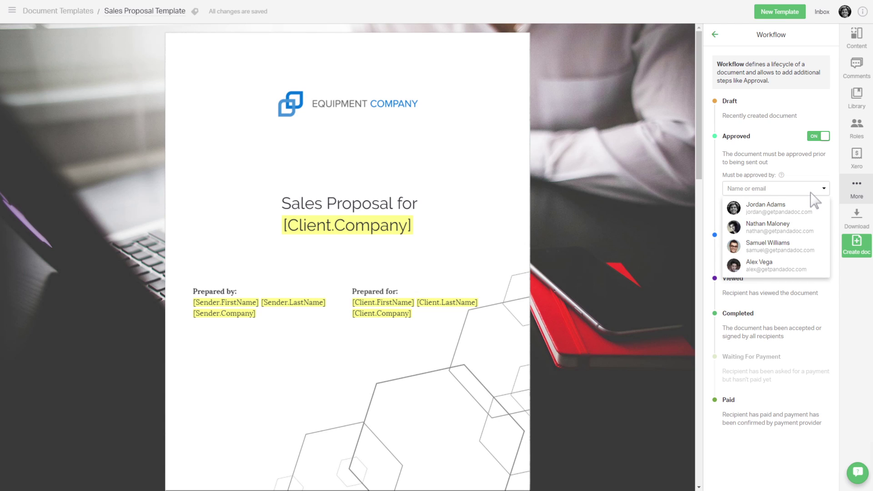
click(807, 227)
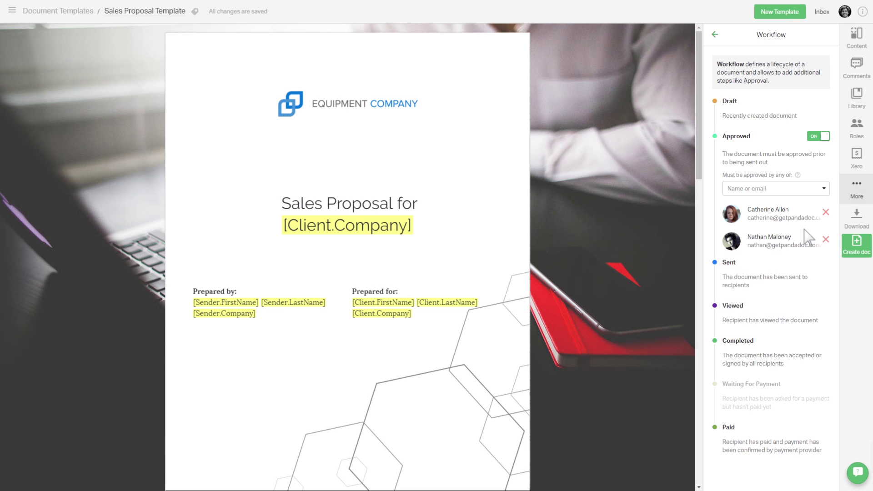
click(857, 244)
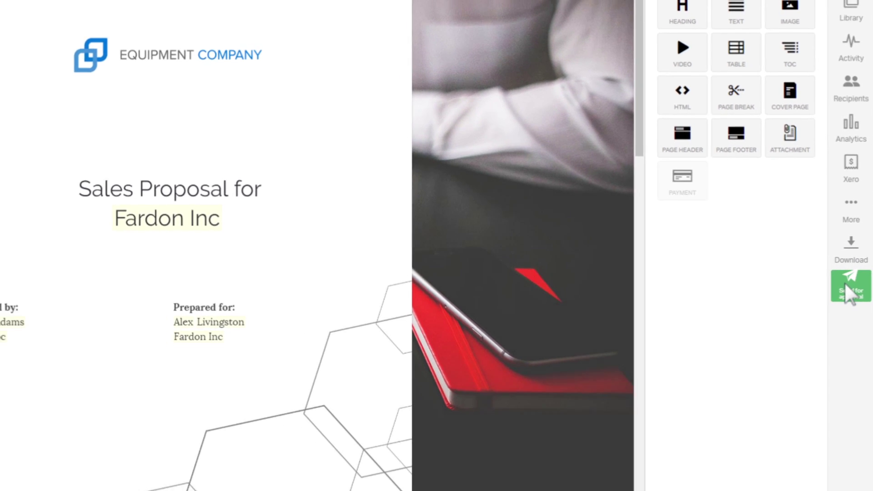
- Send the Fardon Inc proposal for approval and open it from the For Approval list
click(845, 283)
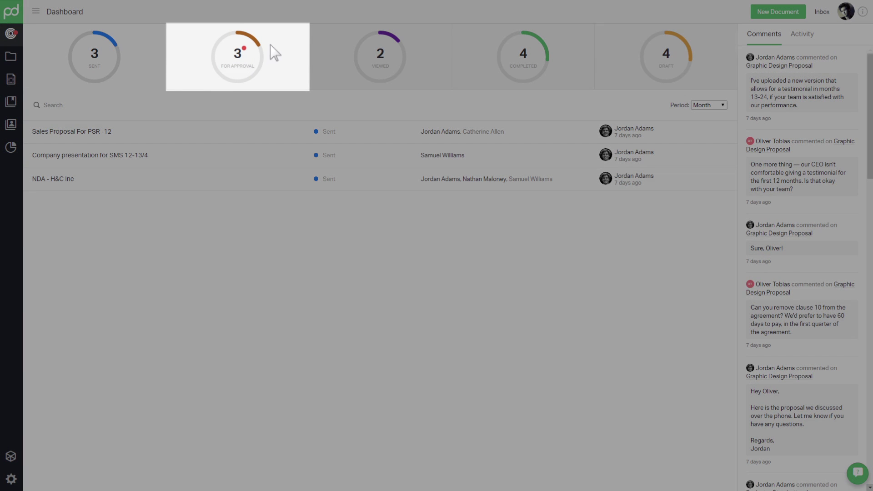
click(271, 45)
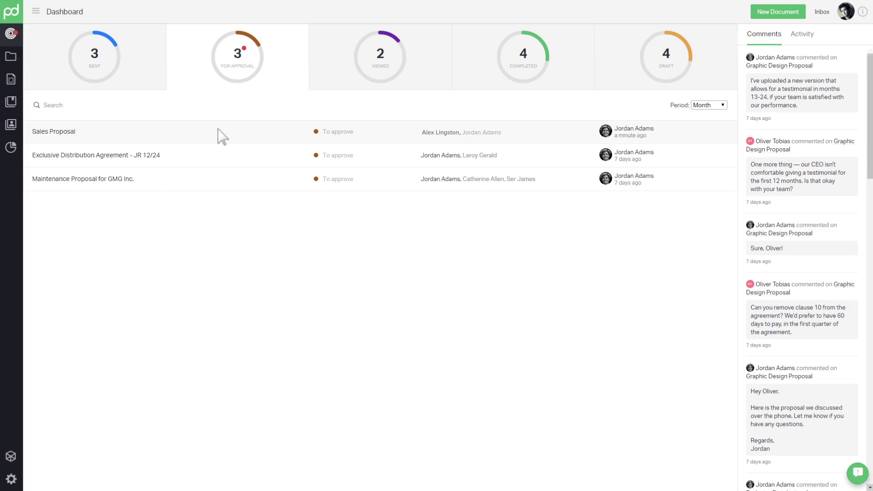
click(222, 134)
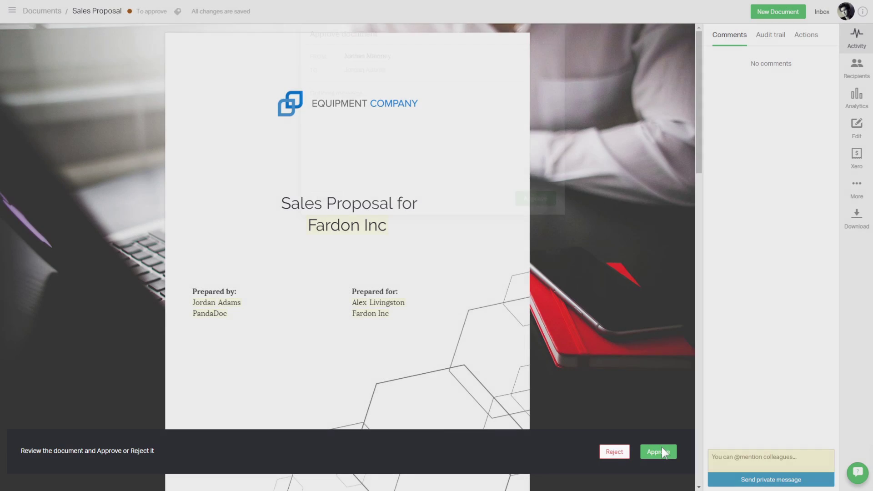
- Approve the Fardon Inc proposal with the optional message 'Good work!'
click(660, 450)
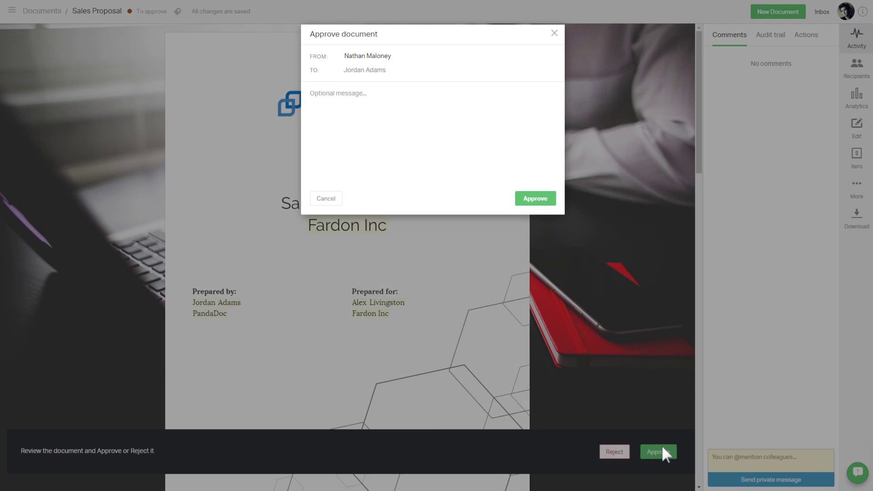
click(401, 100)
text(Good work!)
click(543, 198)
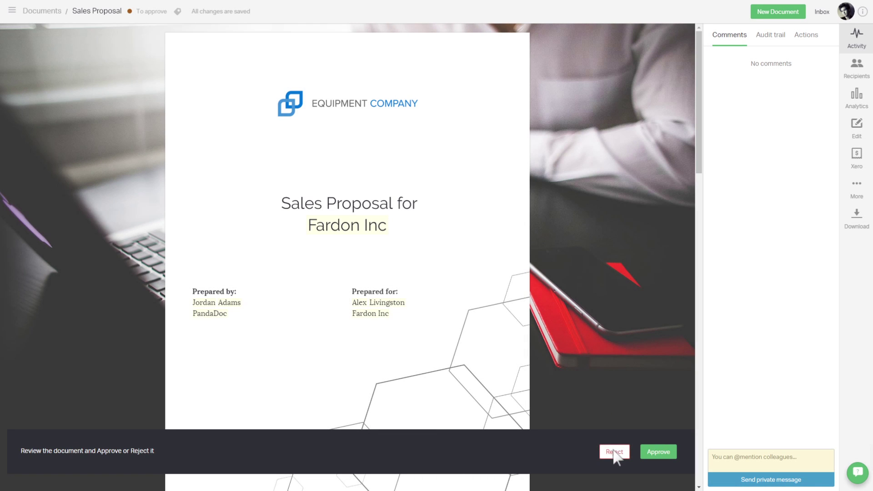
click(614, 452)
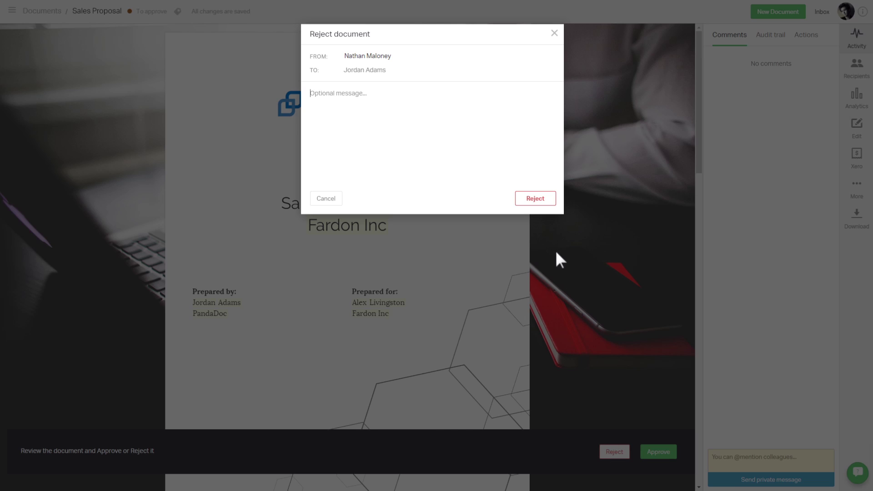
- Confirm rejection of the Fardon Inc proposal in the Reject document dialog, without a message
click(542, 199)
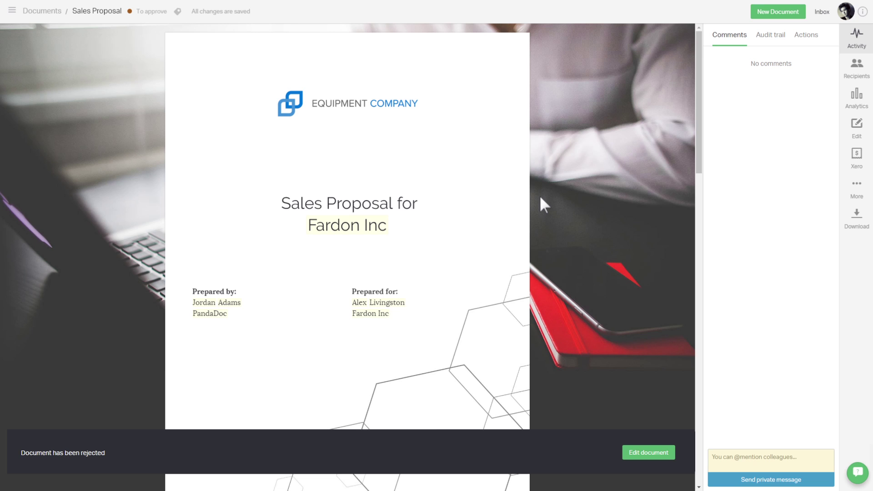